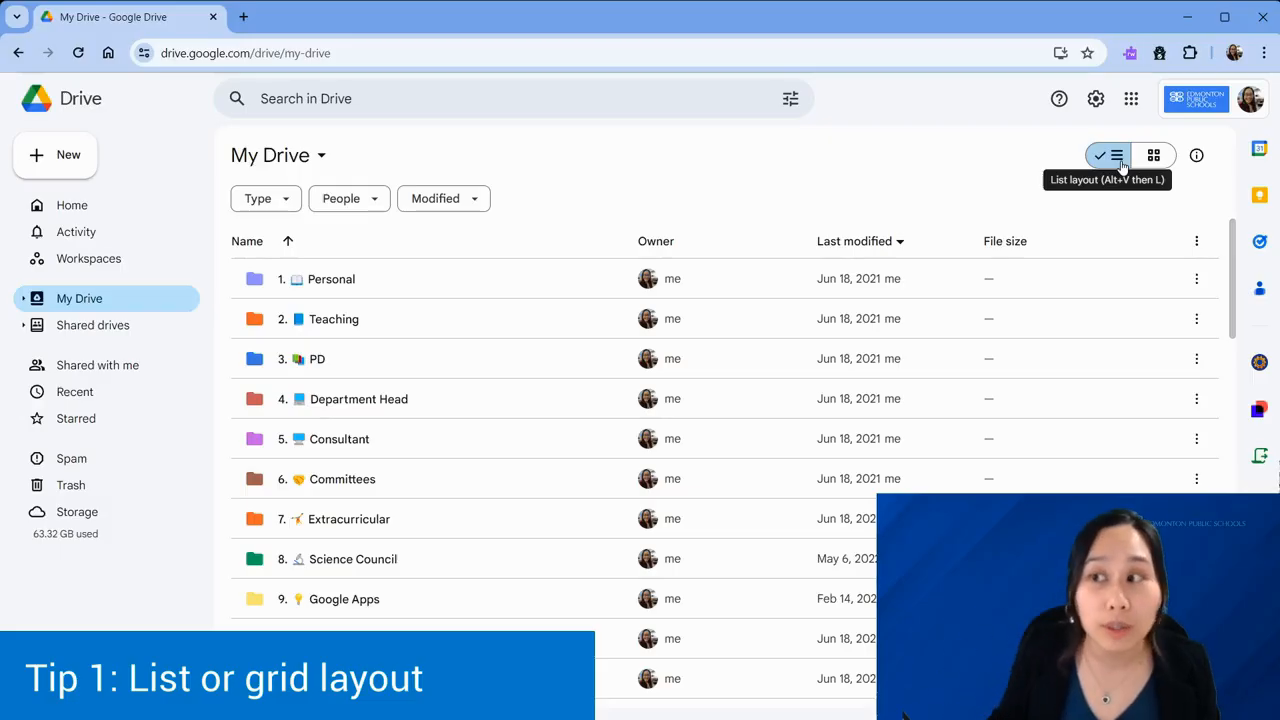
Switch My Drive to grid layout and look through the previews of the files below the folders.
click(1143, 160)
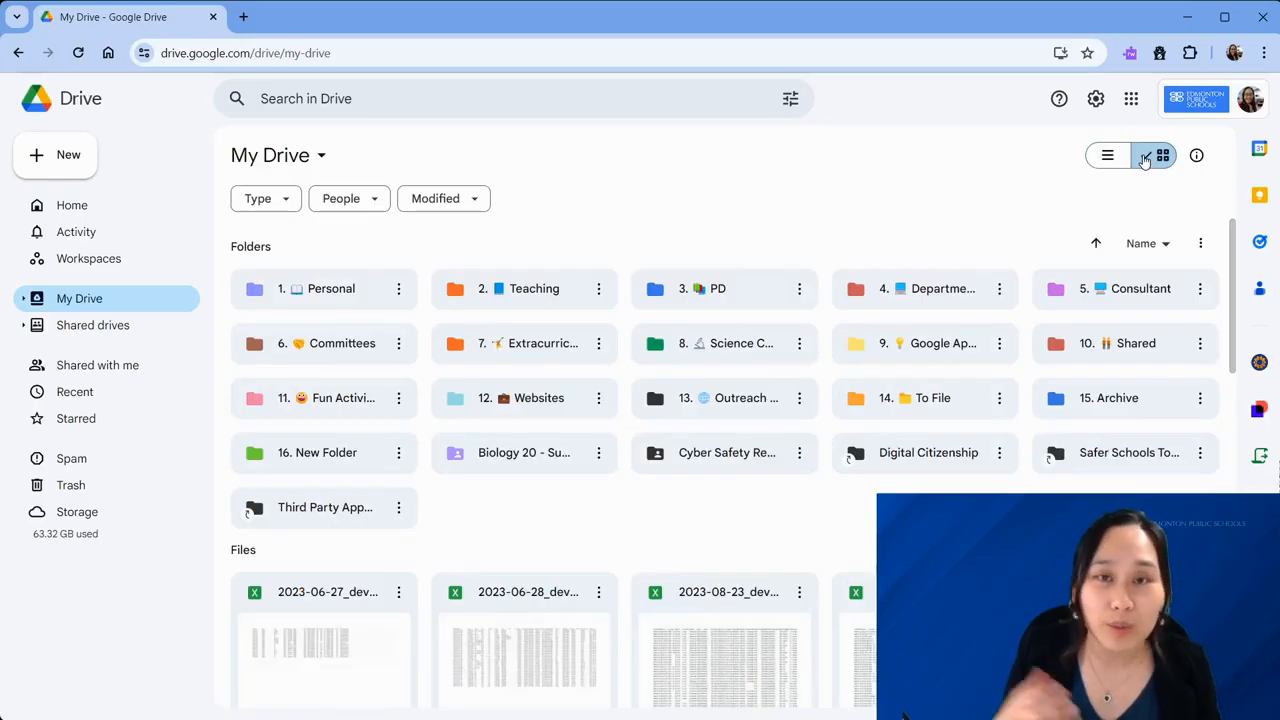
scroll(858, 251, down, 5)
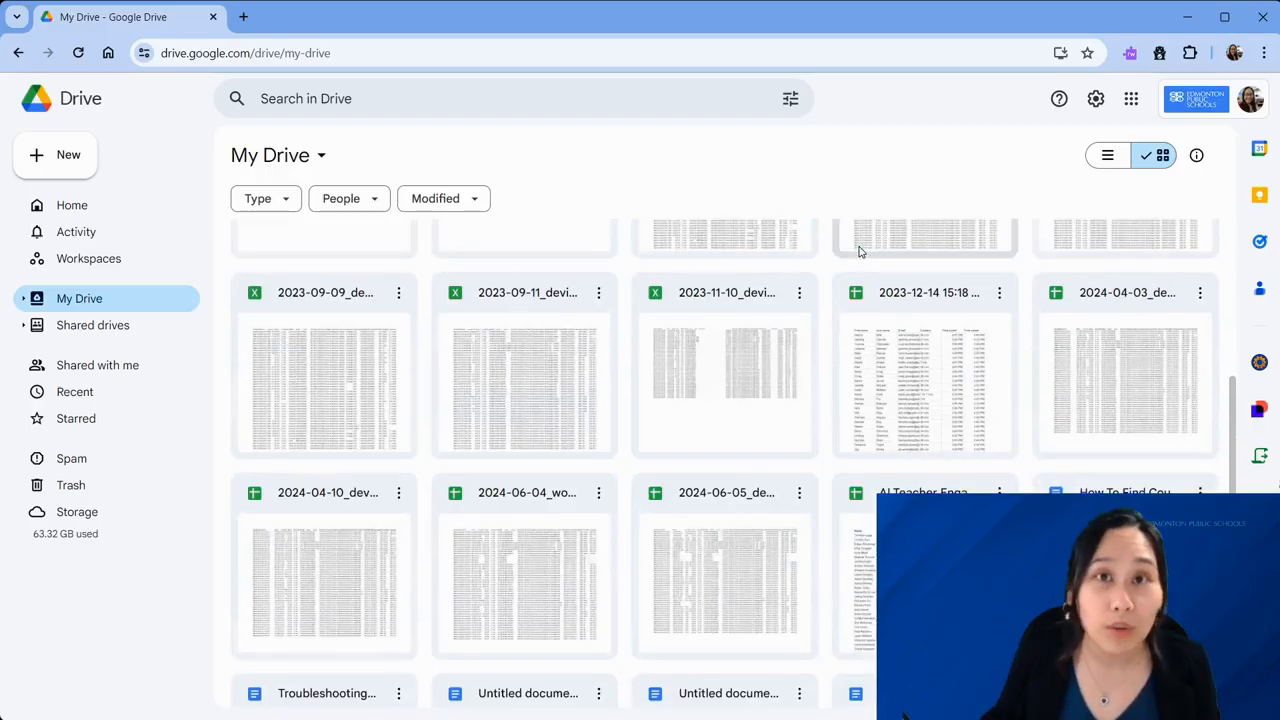
scroll(776, 409, down, 2)
scroll(777, 409, down, 2)
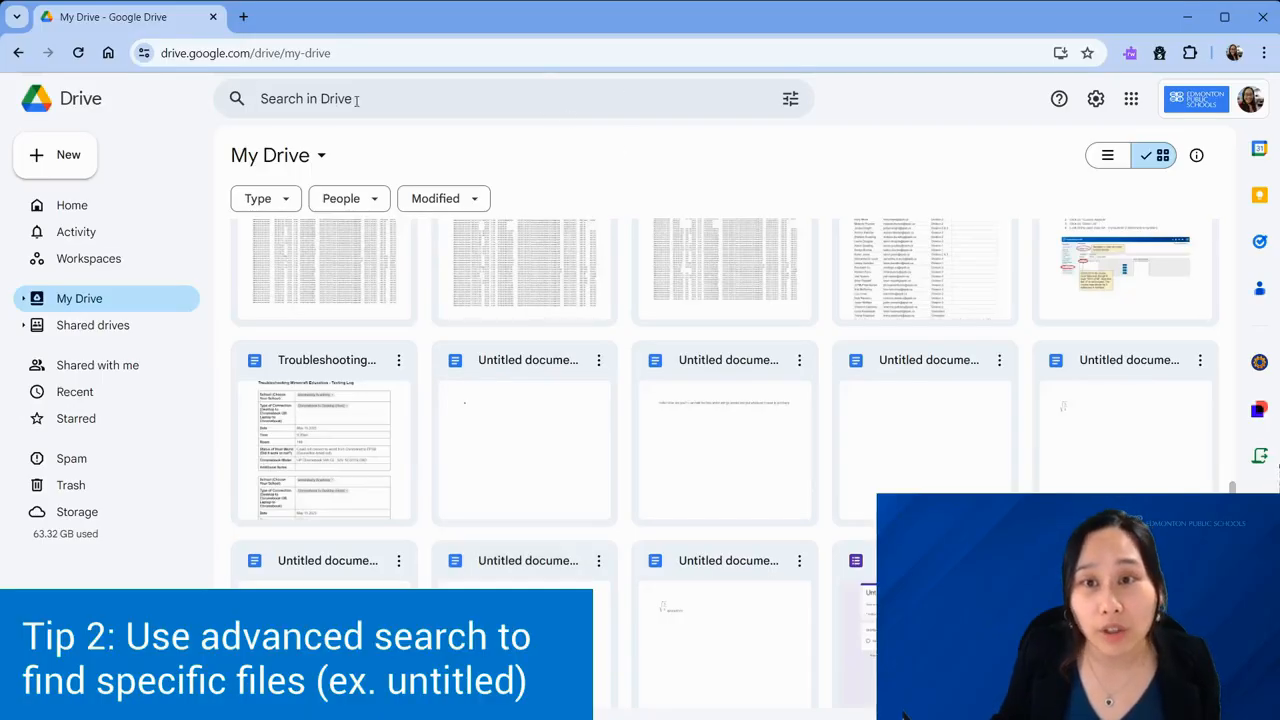
Run an advanced search for items named "untitled" with the owner set to Owned by me.
click(789, 100)
click(503, 320)
text(untitled)
click(529, 214)
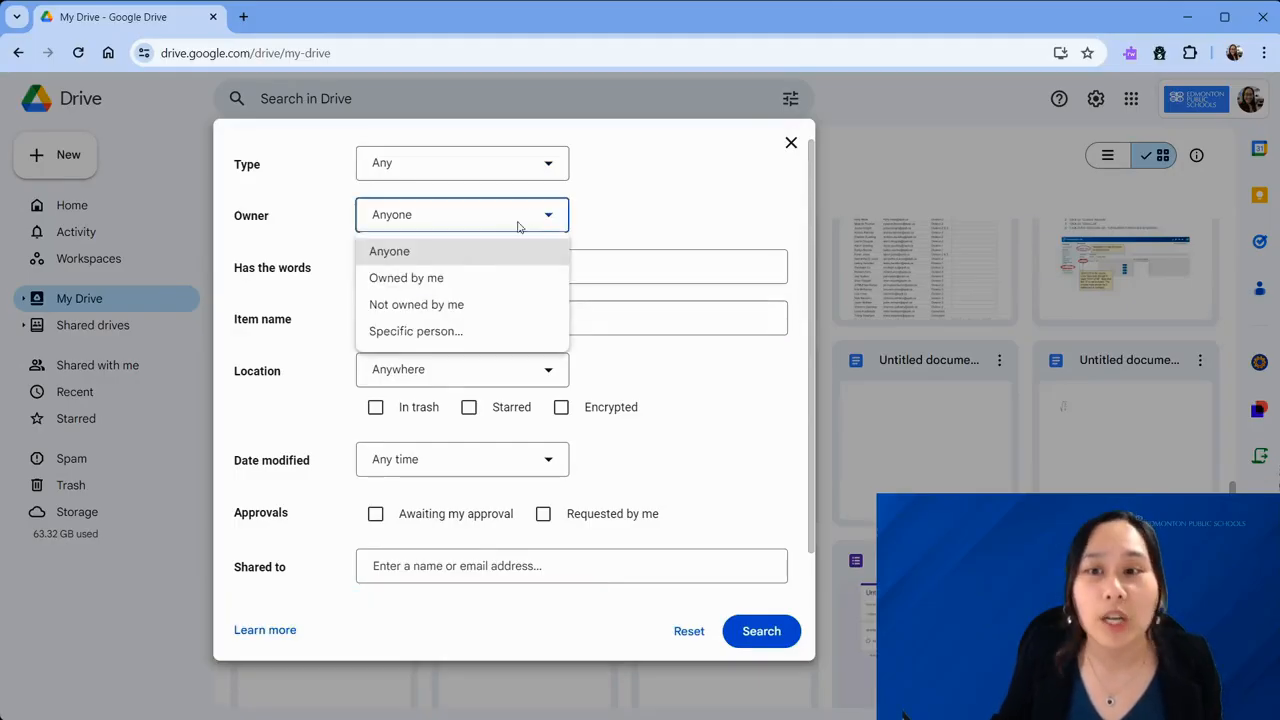
click(466, 279)
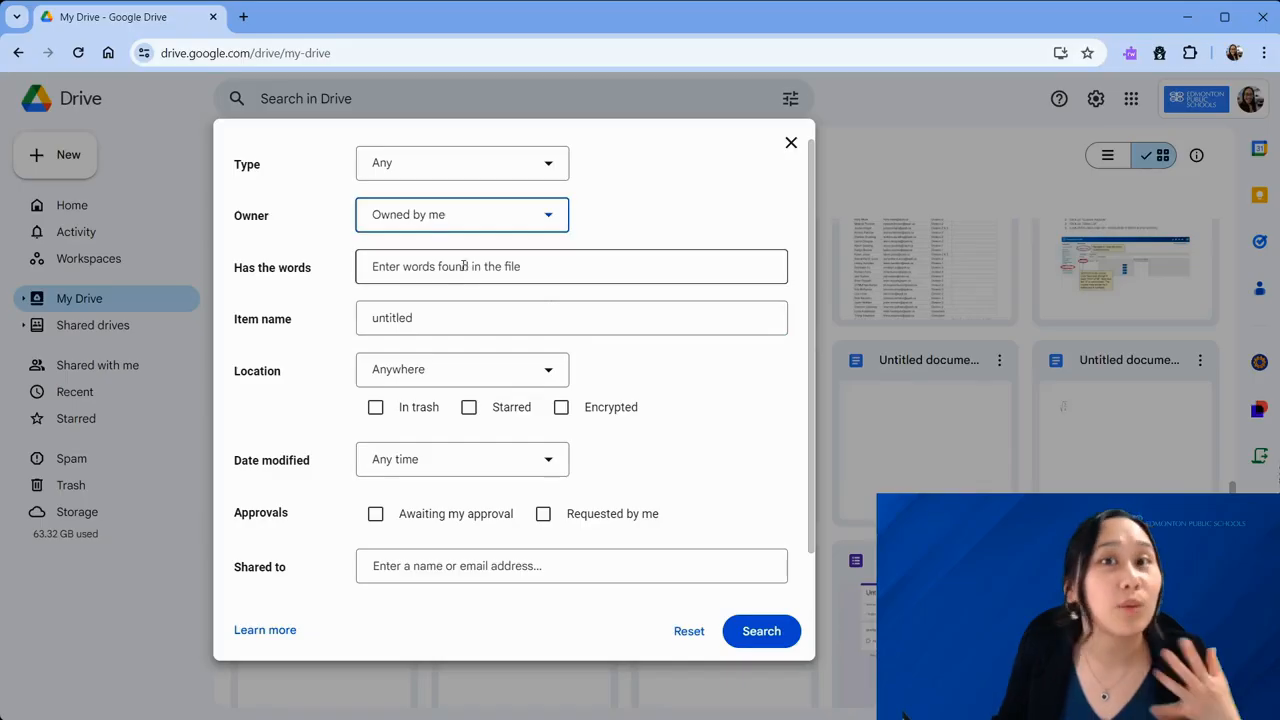
click(760, 630)
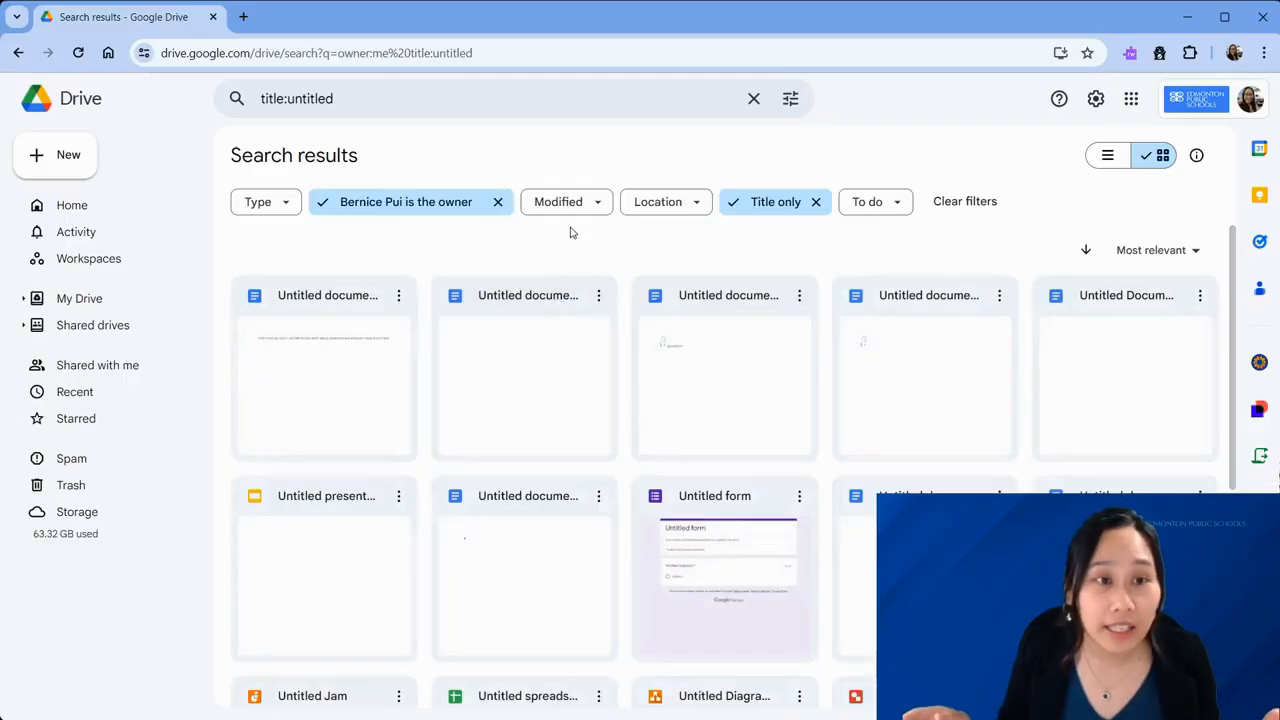
Move the first ten untitled files in the search results to the trash.
scroll(563, 305, down, 2)
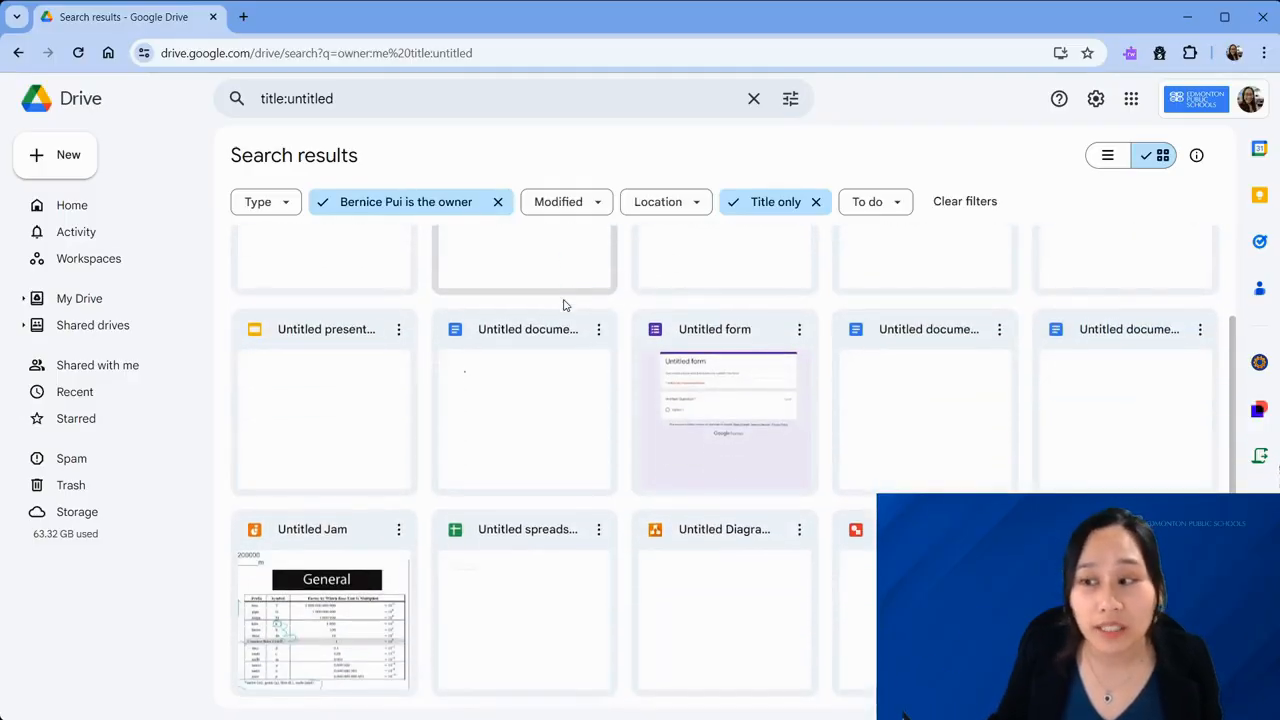
scroll(563, 305, up, 2)
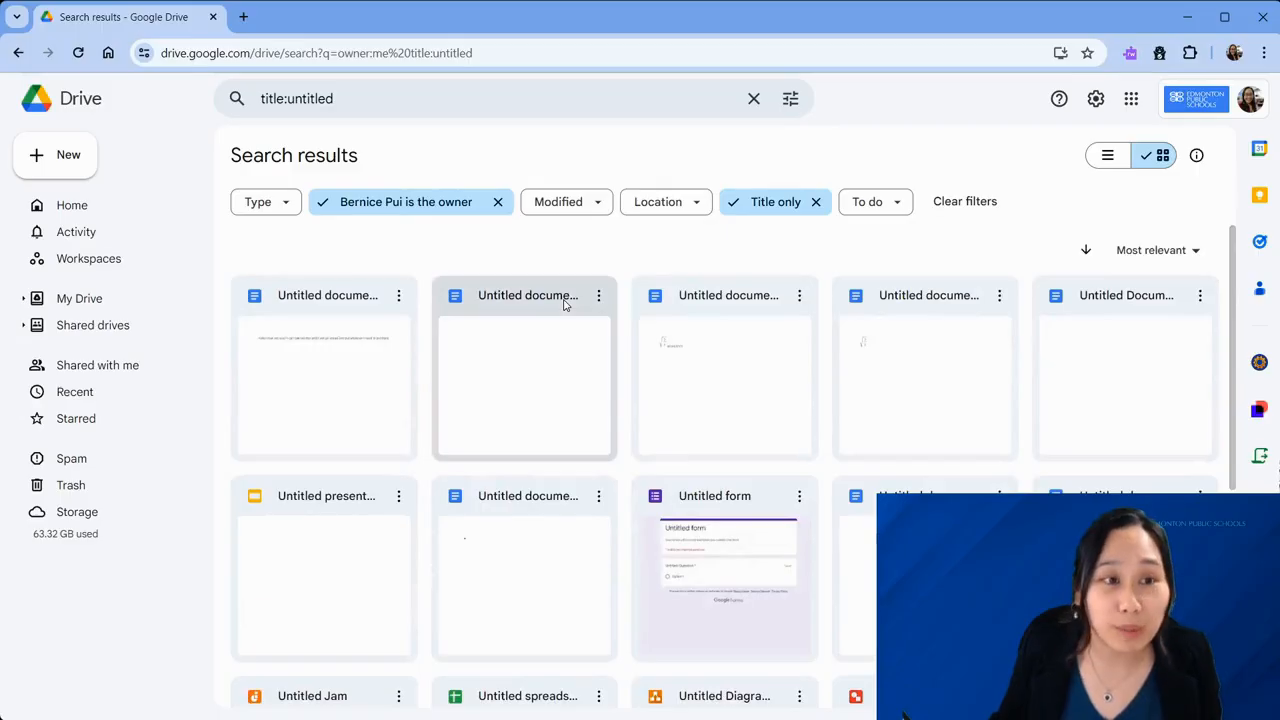
drag(295, 270, 1106, 615)
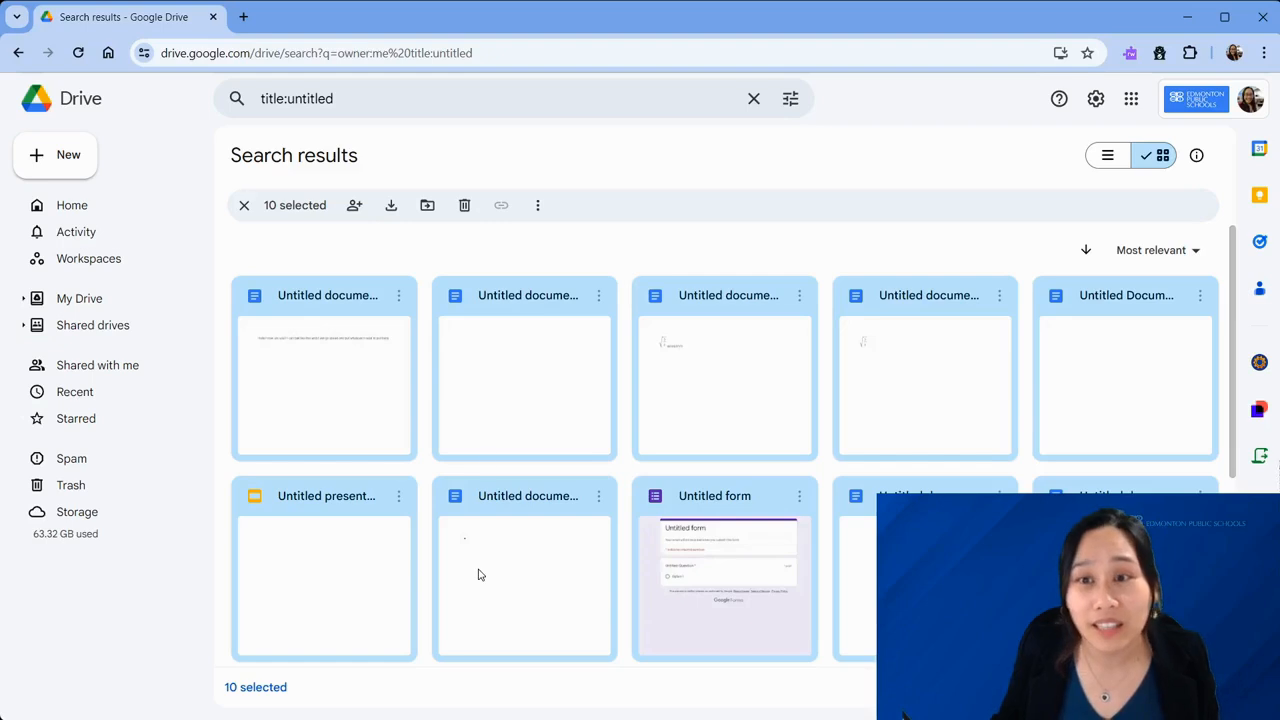
click(464, 207)
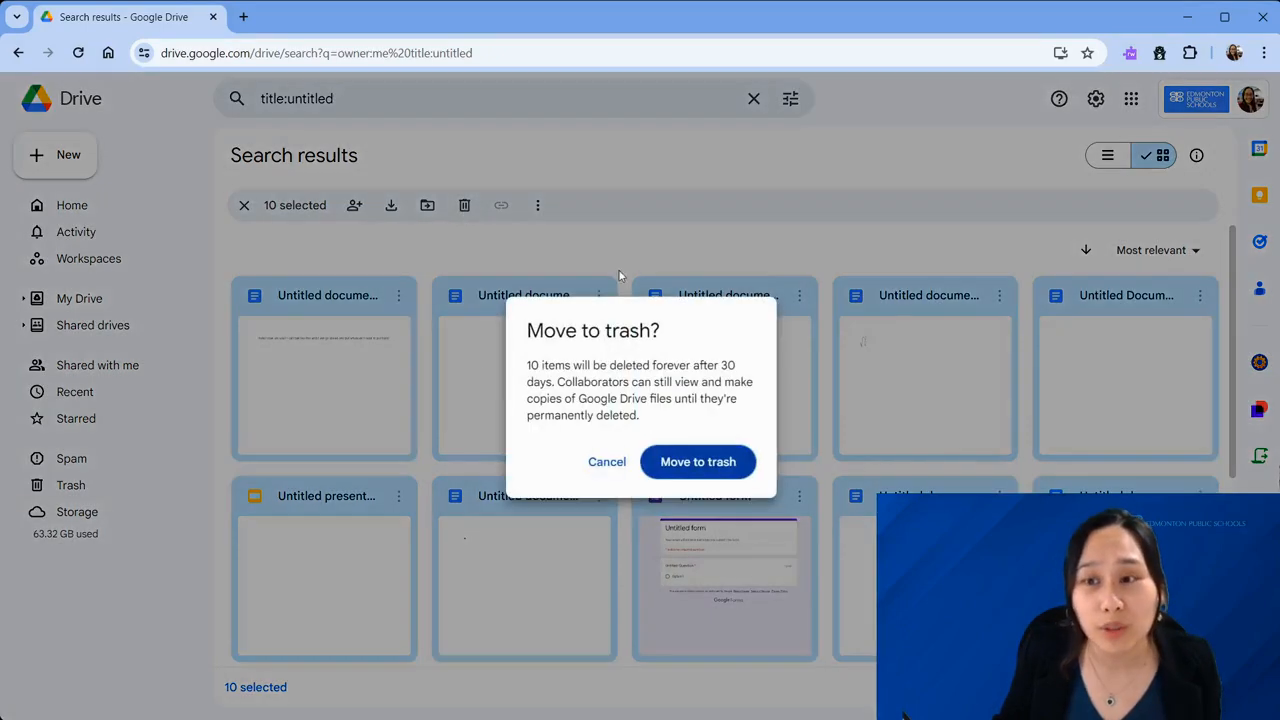
click(698, 462)
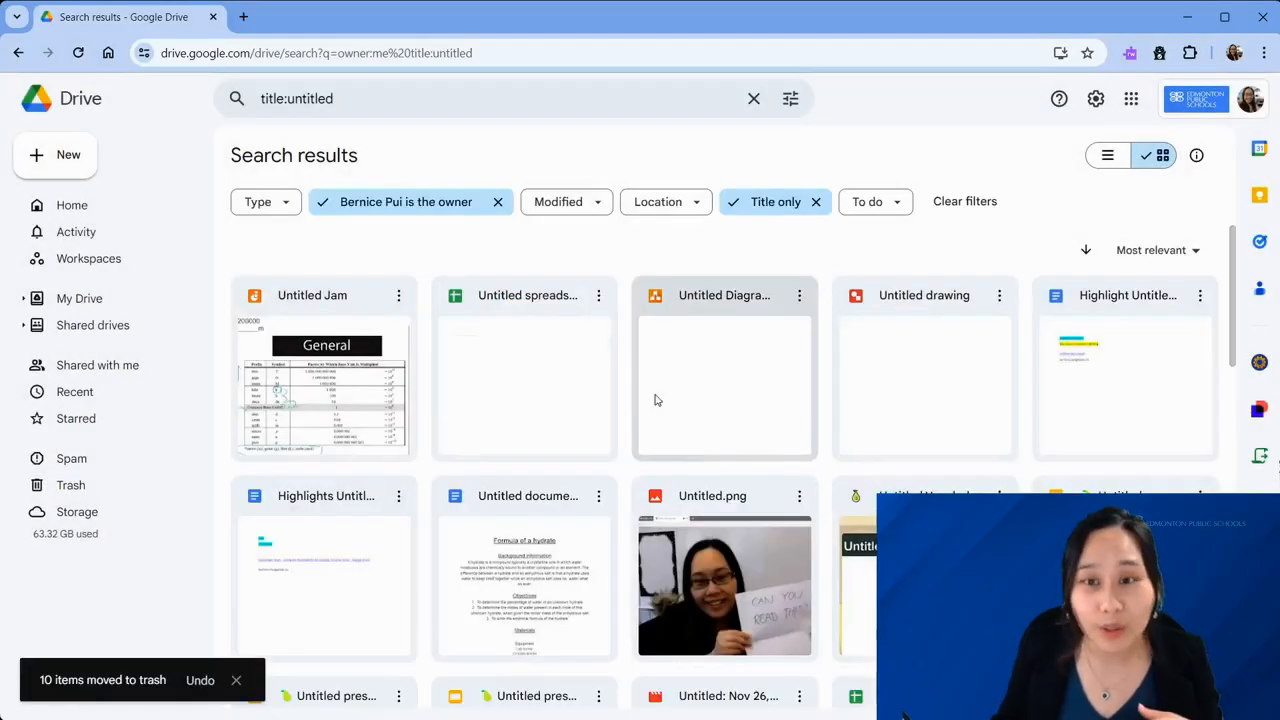
Return to My Drive and create a new folder named "17. New Folder".
click(134, 309)
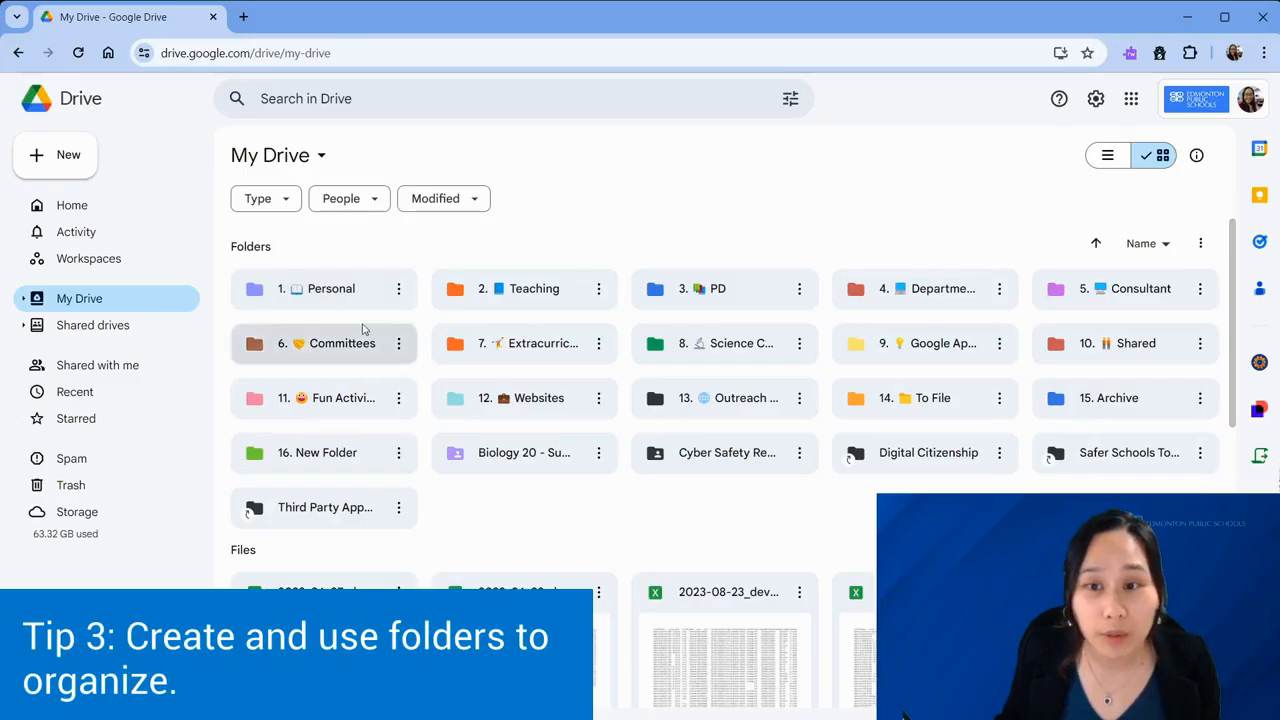
click(44, 166)
click(60, 160)
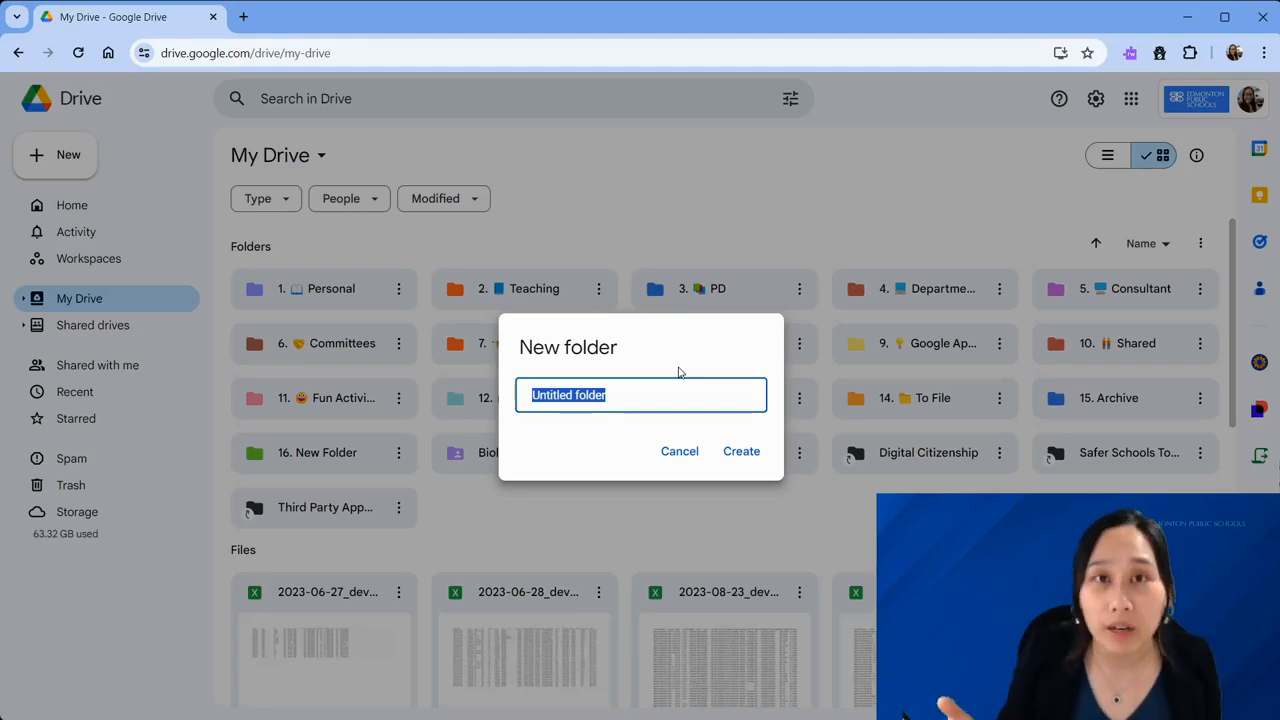
text(17. New Folder)
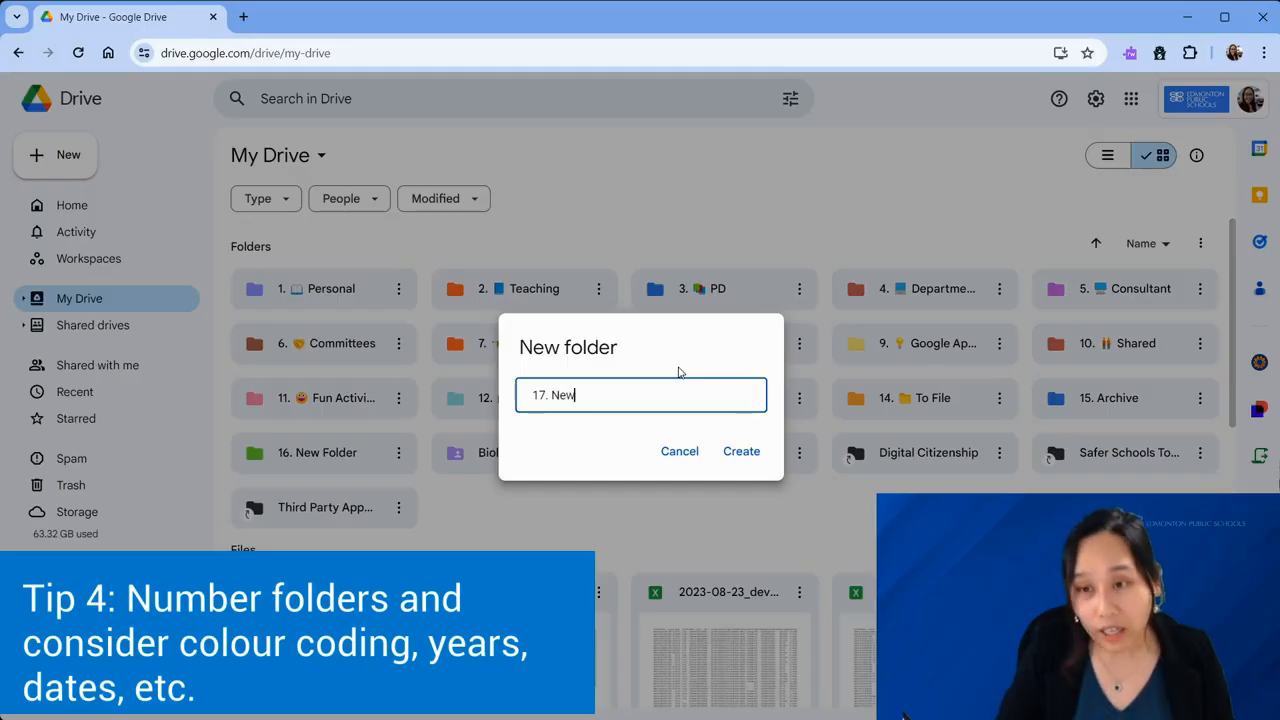
click(748, 463)
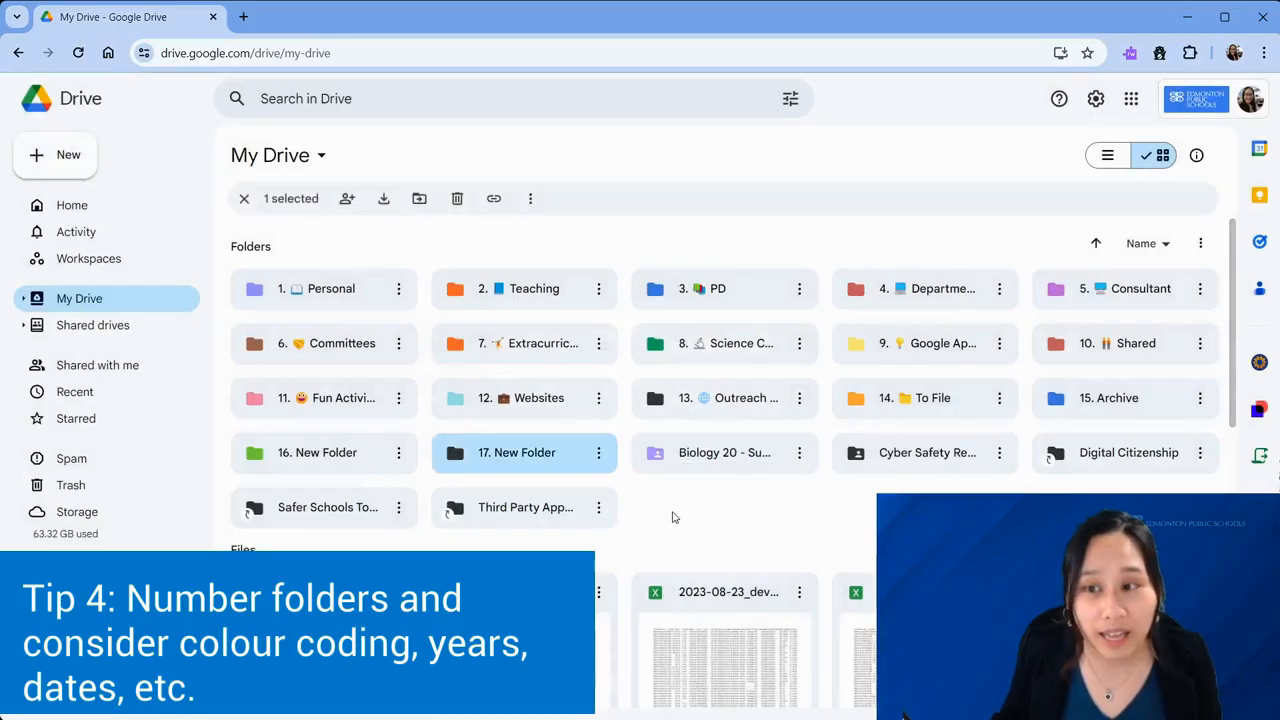
Change the colour of "17. New Folder" to orange.
click(599, 454)
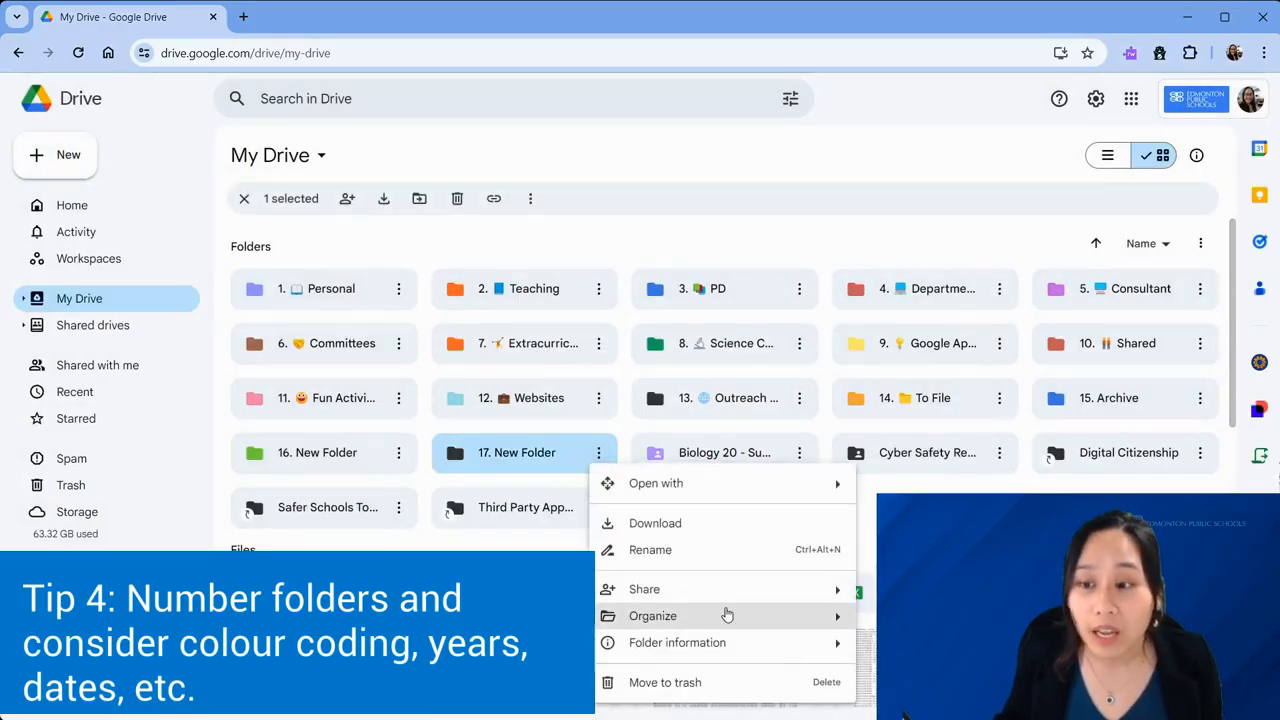
mouse_move(727, 618)
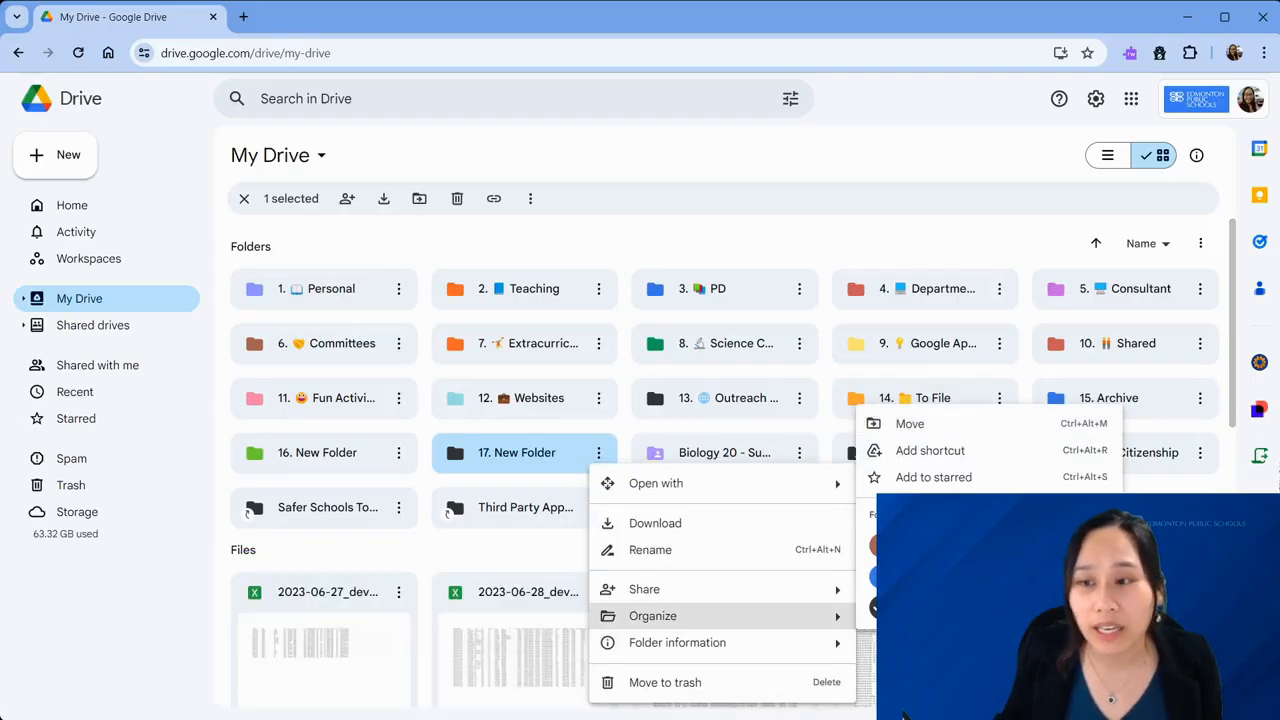
click(1004, 546)
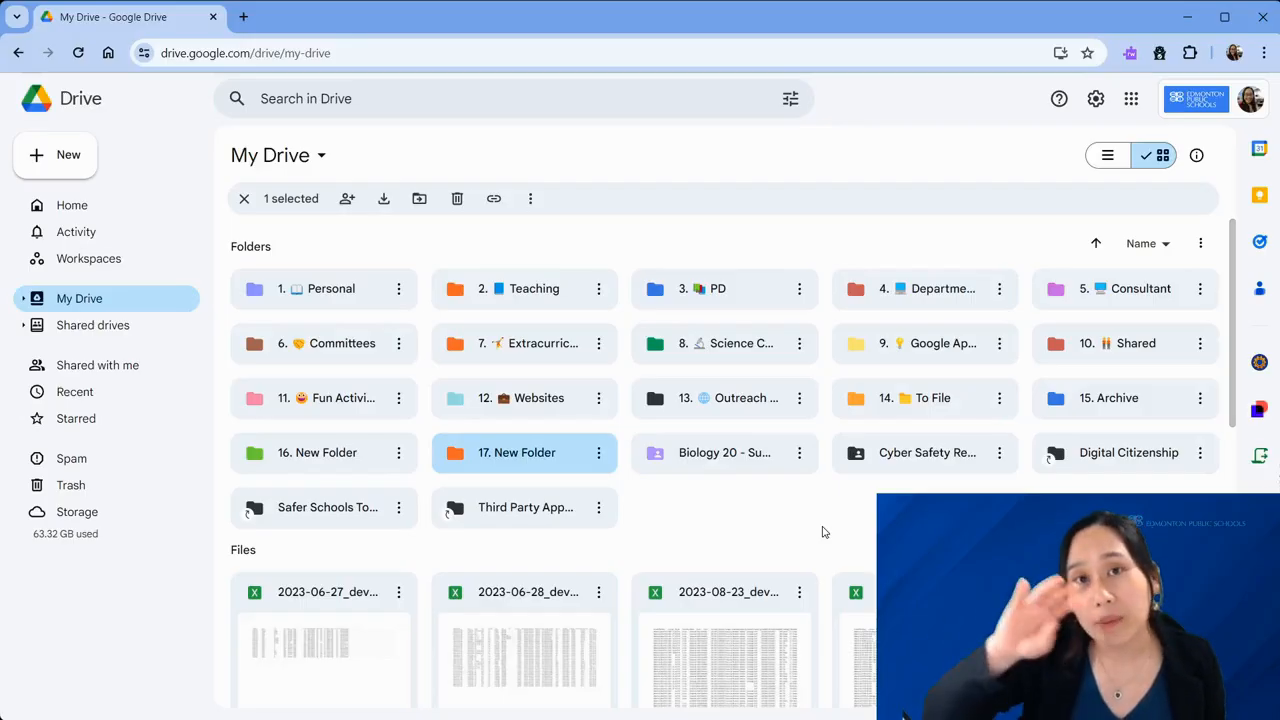
View the subfolders inside the "5. Consultant" folder and return to My Drive.
double_click(1097, 286)
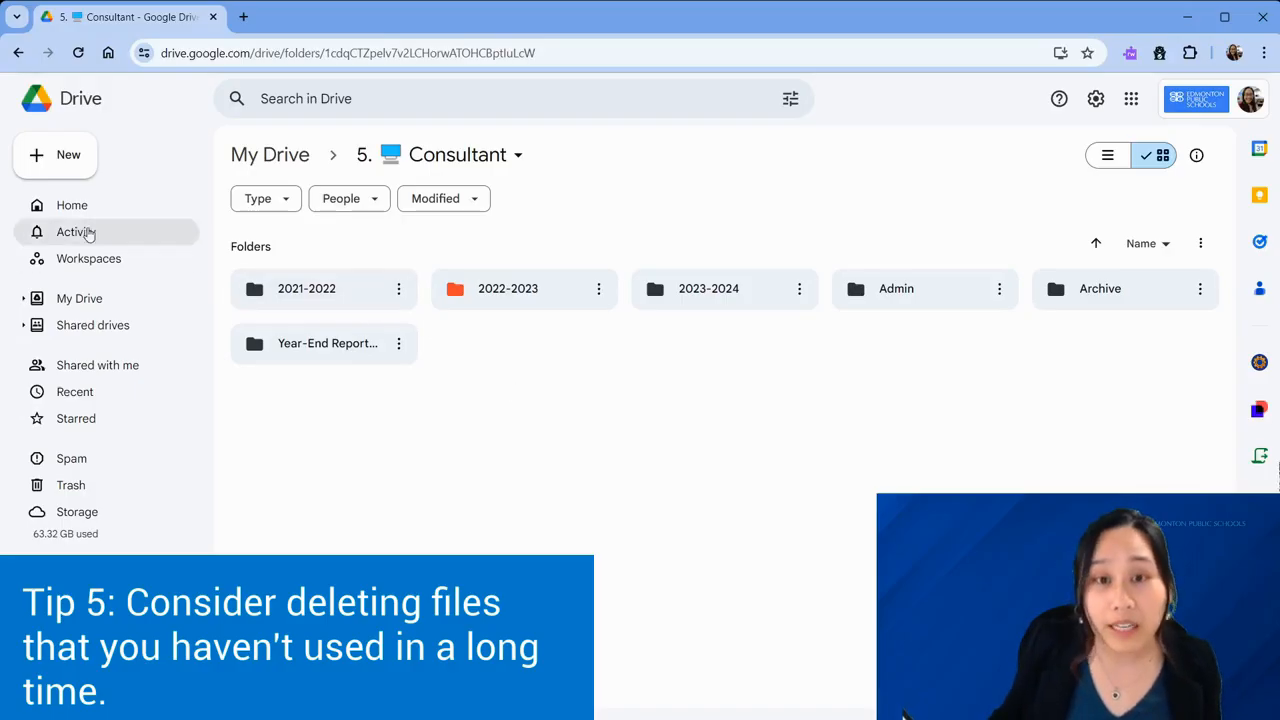
click(80, 299)
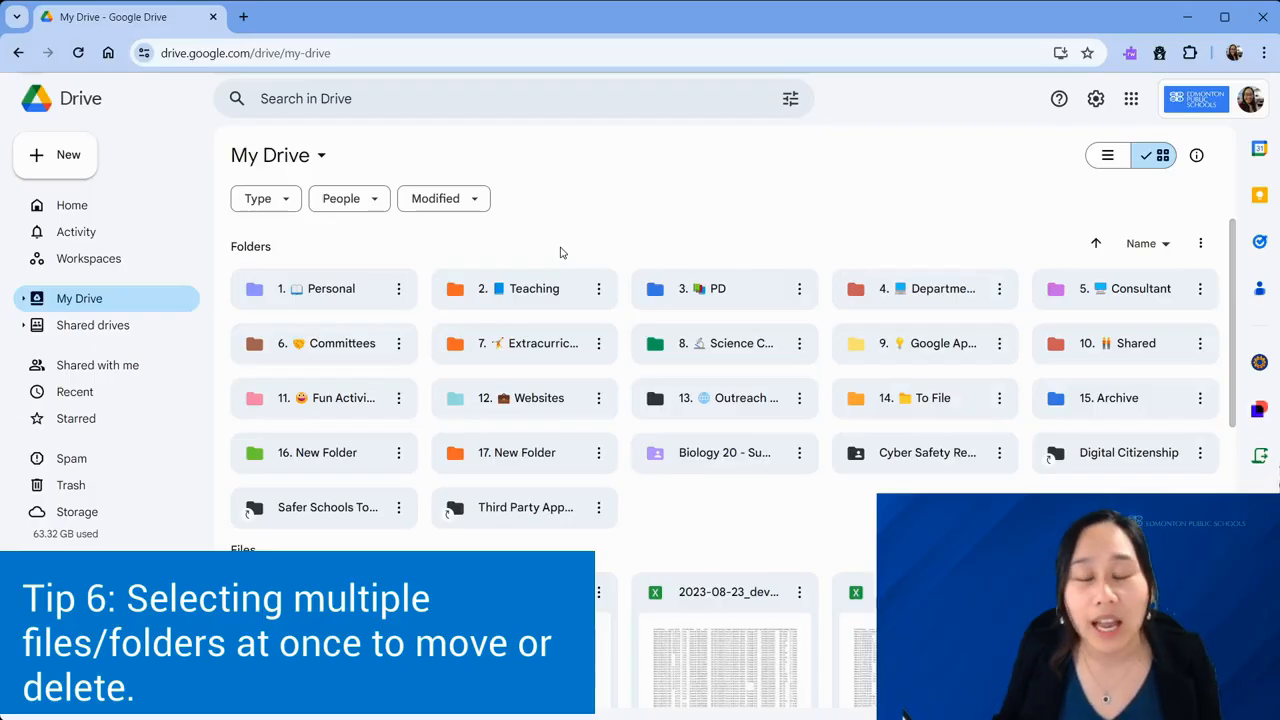
Try to move the first ten files in My Drive into the "14. To File" folder.
scroll(564, 240, down, 3)
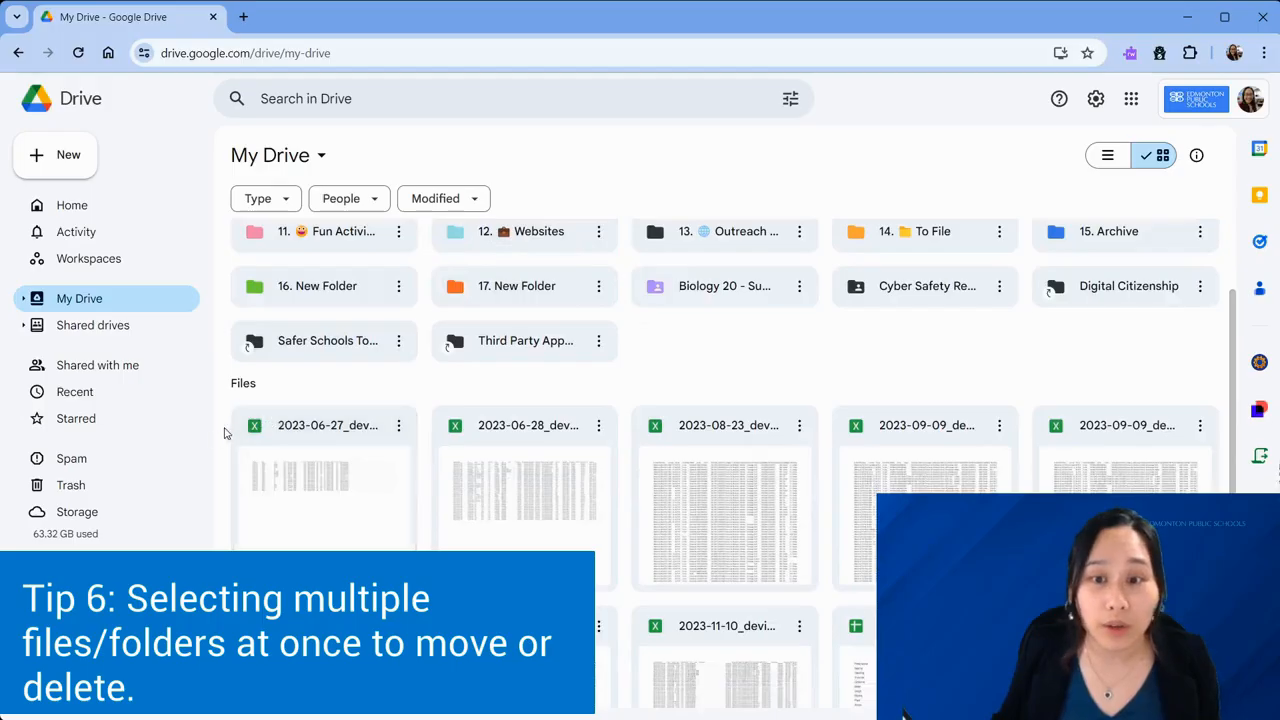
drag(220, 424, 1156, 648)
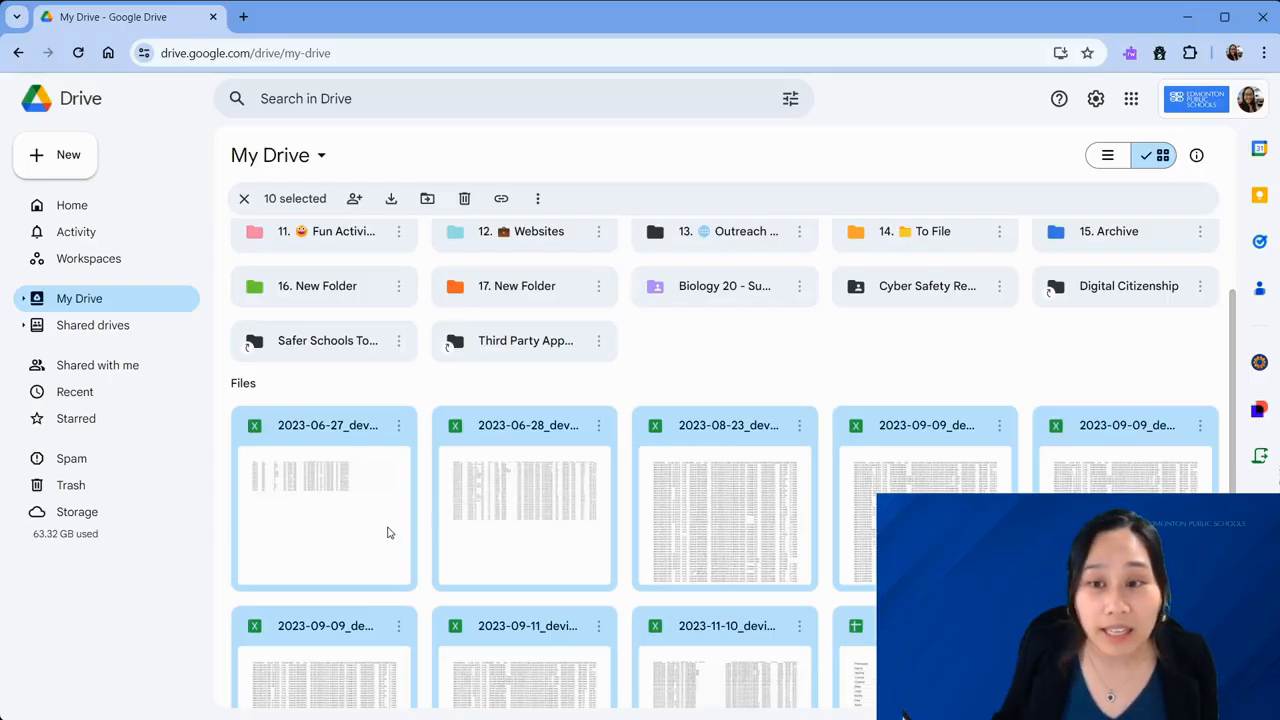
scroll(388, 515, up, 1)
drag(373, 548, 883, 310)
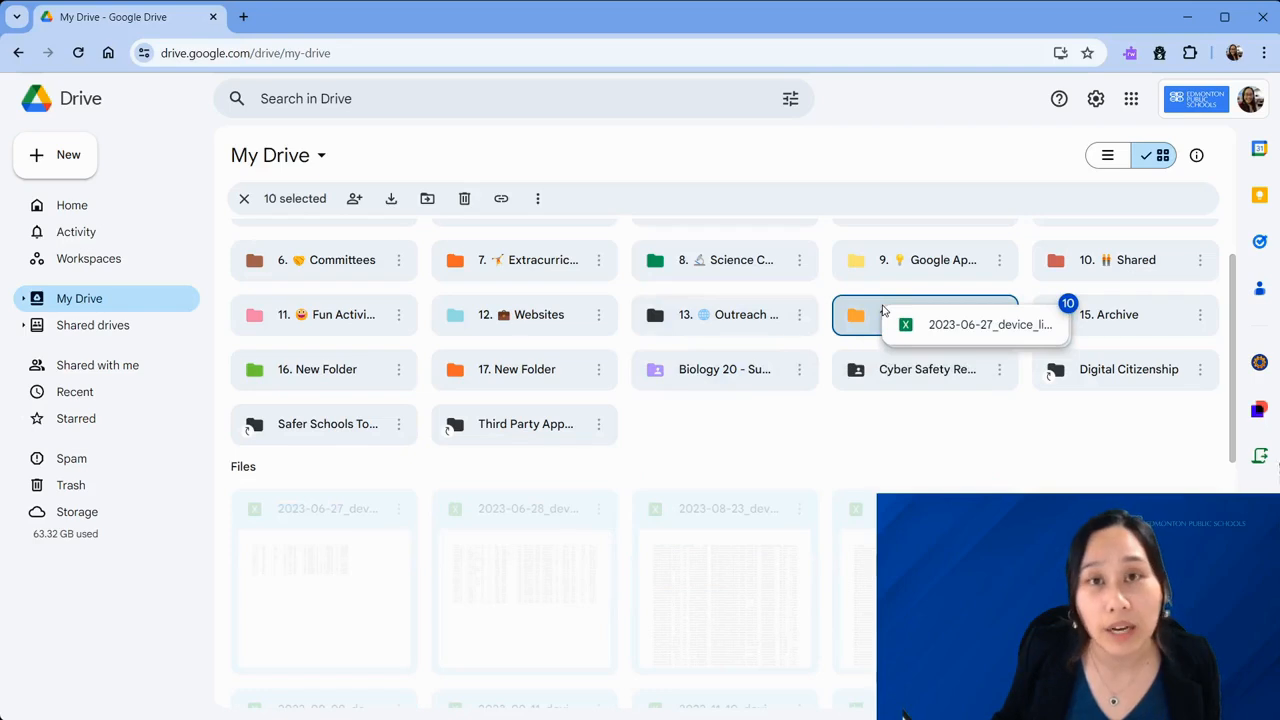
drag(883, 311, 340, 590)
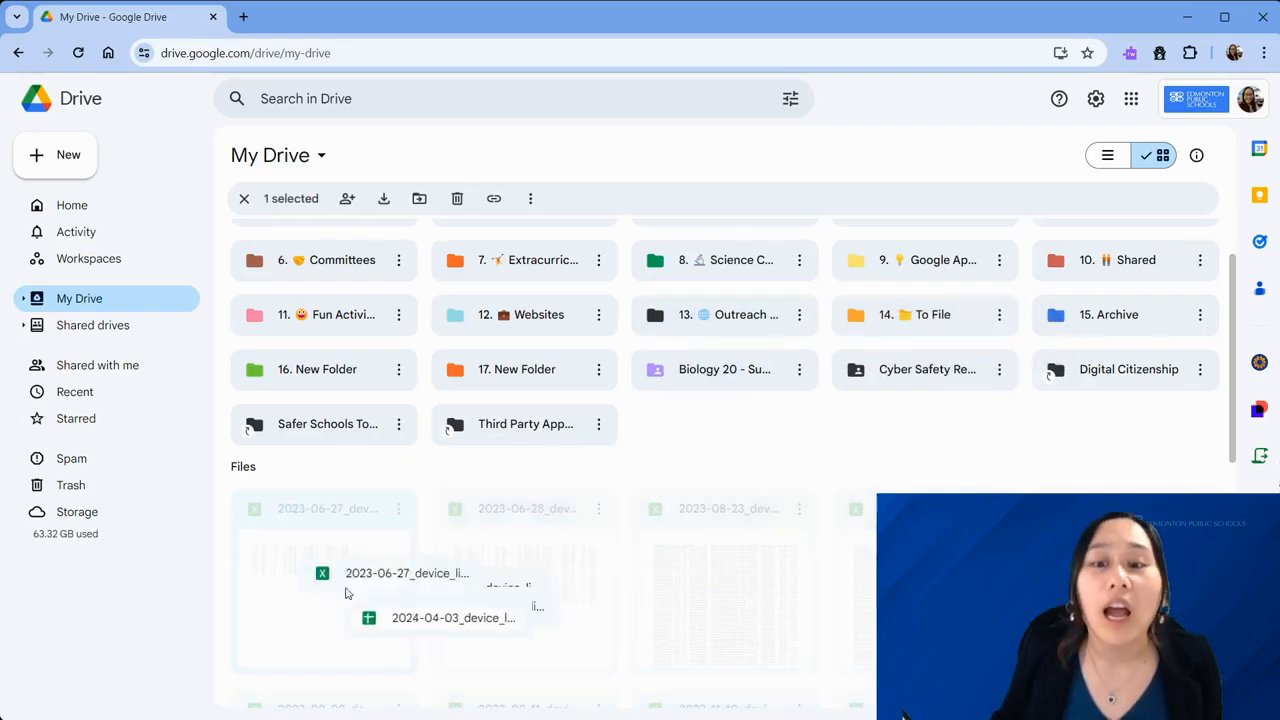
Move the first five files in My Drive into the 2023-2024 subfolder of "5. Consultant" through the expanded folder tree, and collapse the tree.
click(24, 299)
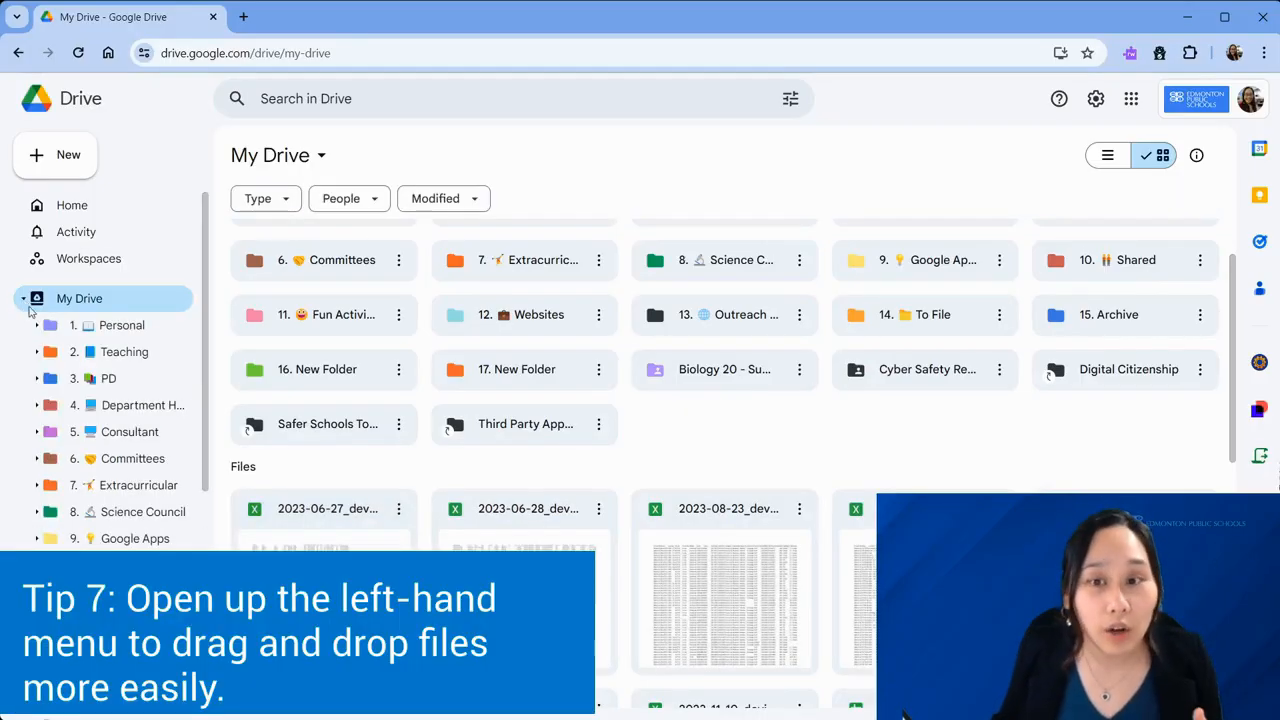
drag(230, 500, 1080, 580)
drag(685, 593, 105, 435)
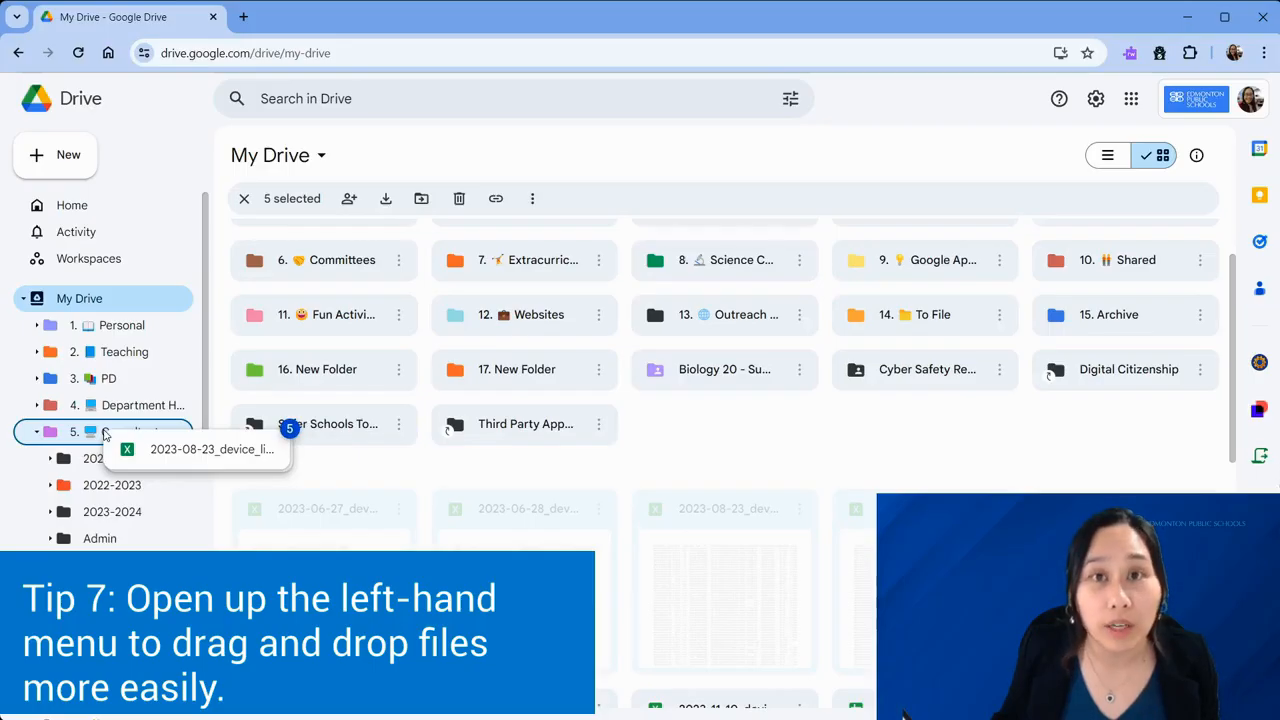
drag(105, 435, 100, 522)
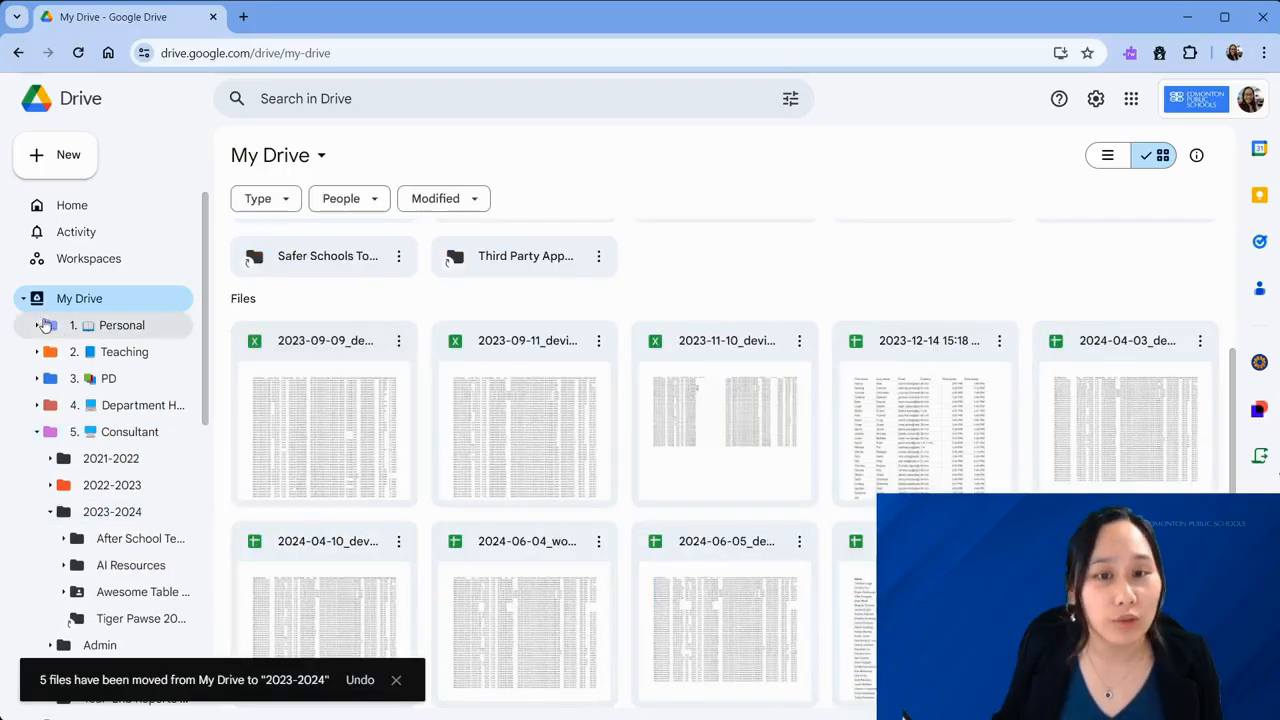
click(26, 303)
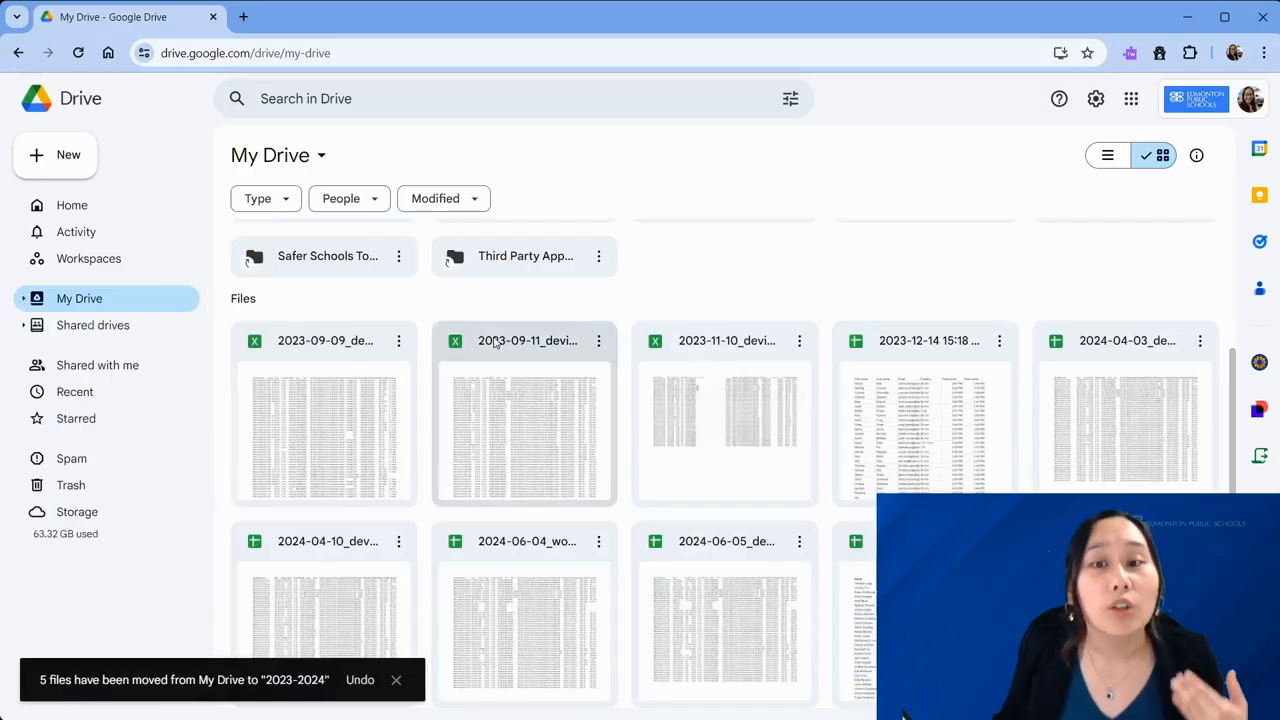
Select the 2023-09-09, 2023-09-11, 2023-11-10, 2024-04-03 and 2024-06-05 device files together in My Drive with the page zoomed out.
scroll(494, 340, up, 2)
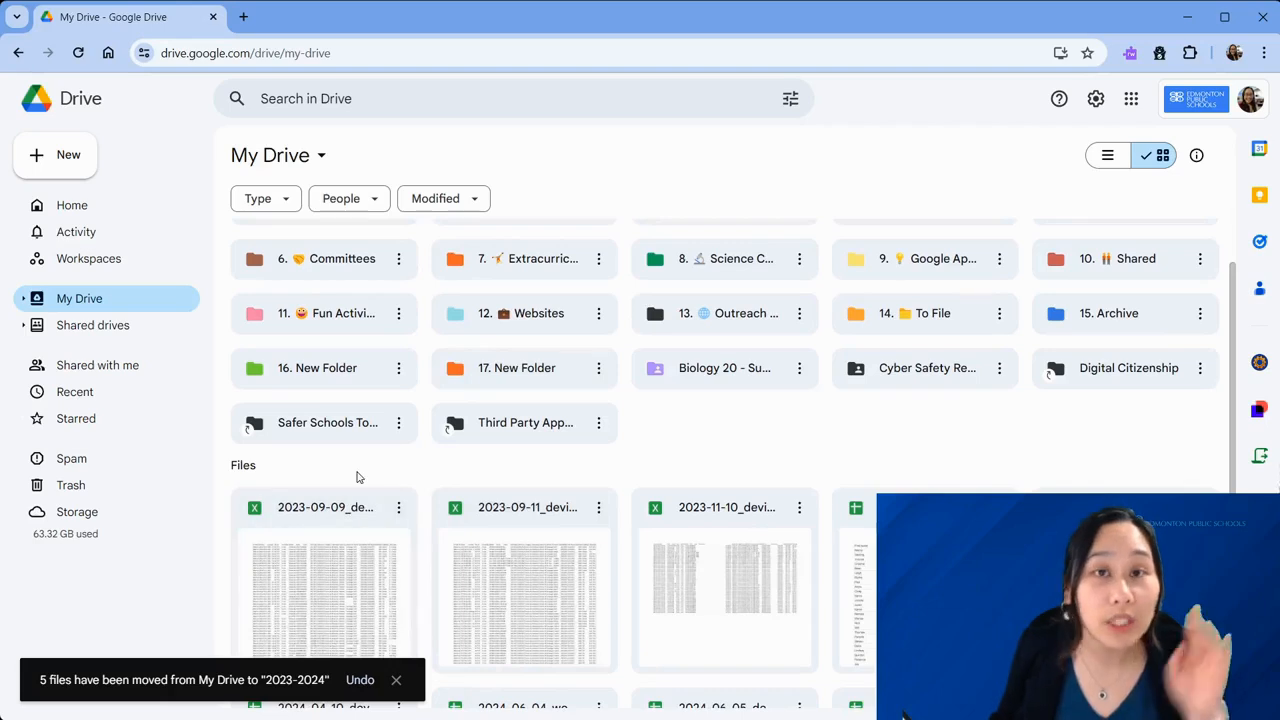
click(327, 570)
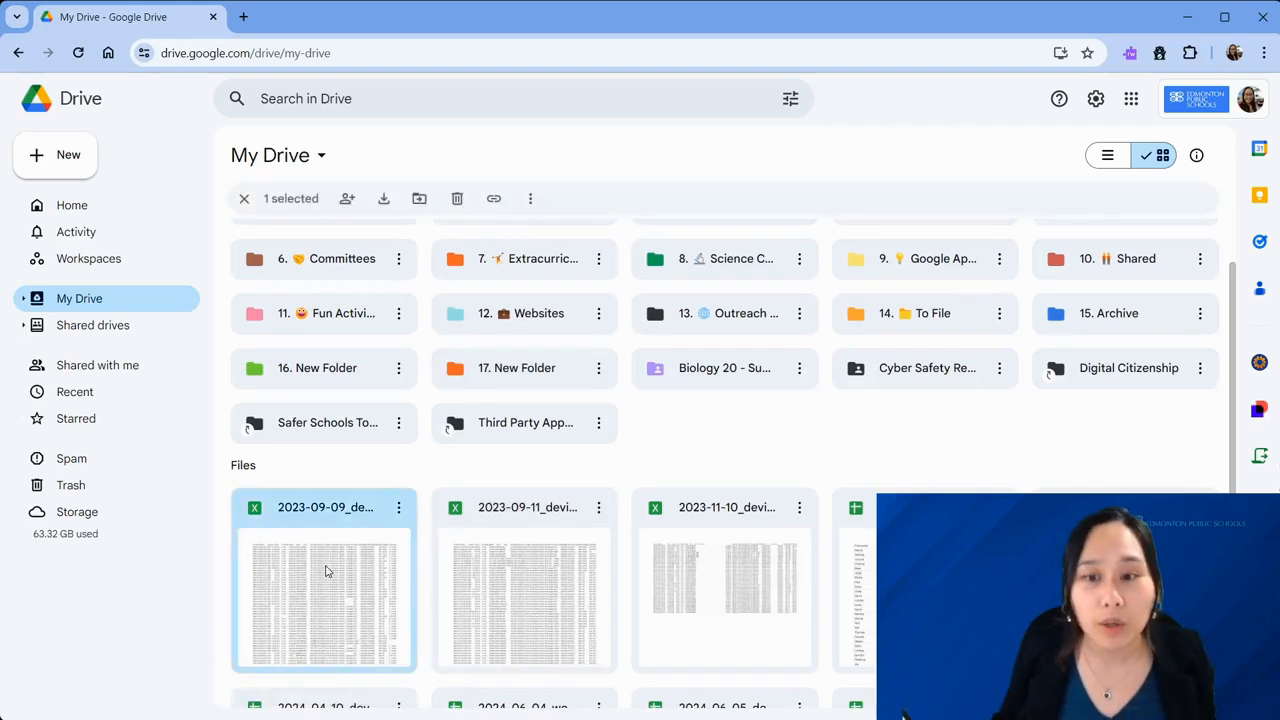
ctrl+click(718, 587)
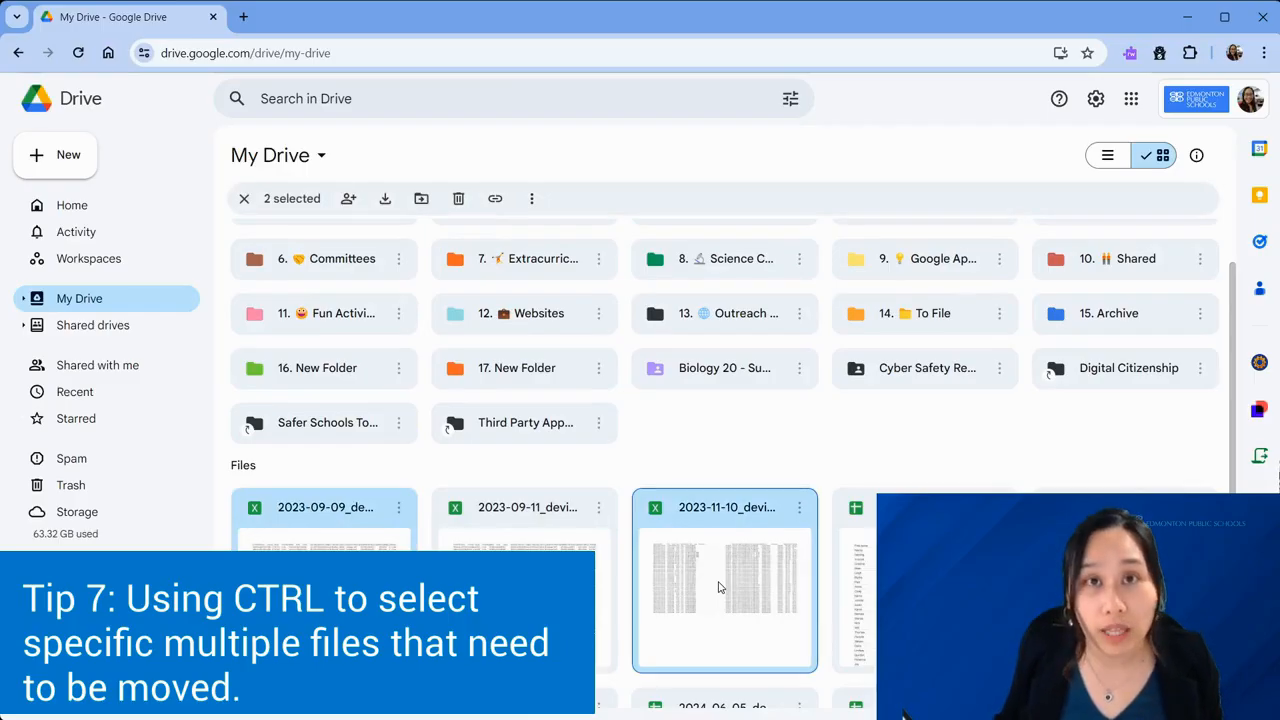
ctrl+click(1112, 587)
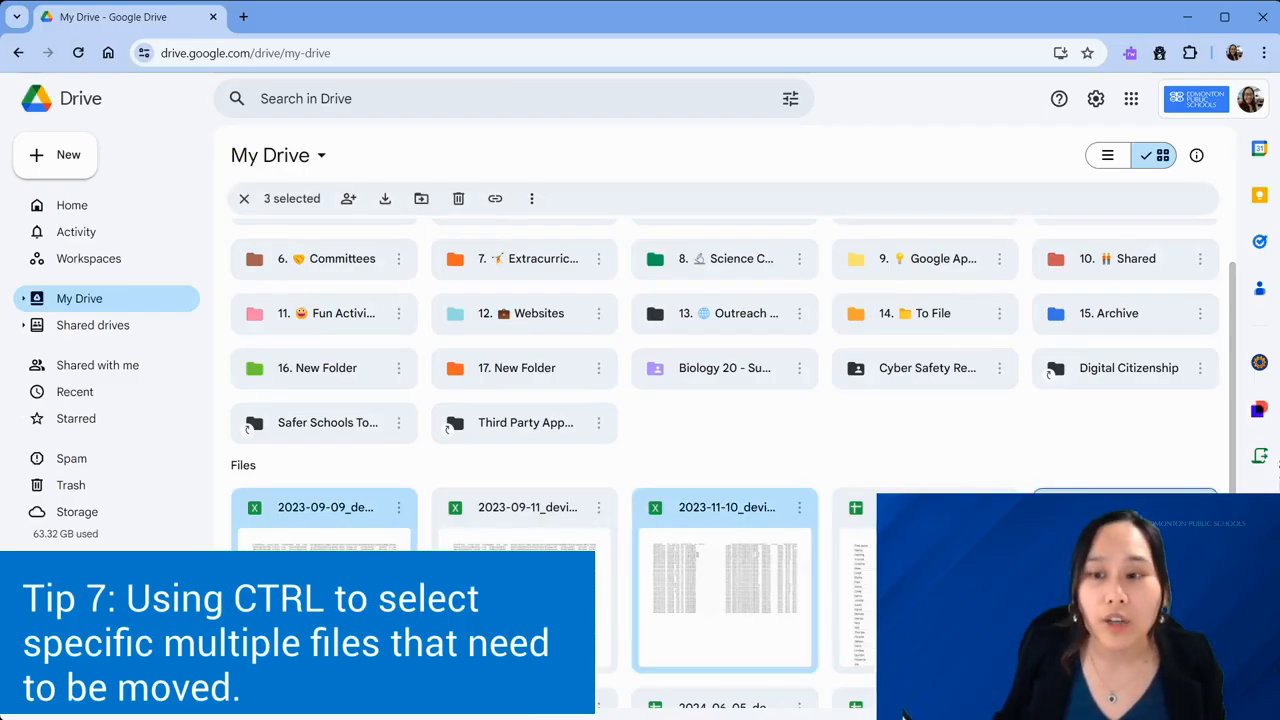
scroll(747, 540, down, 1)
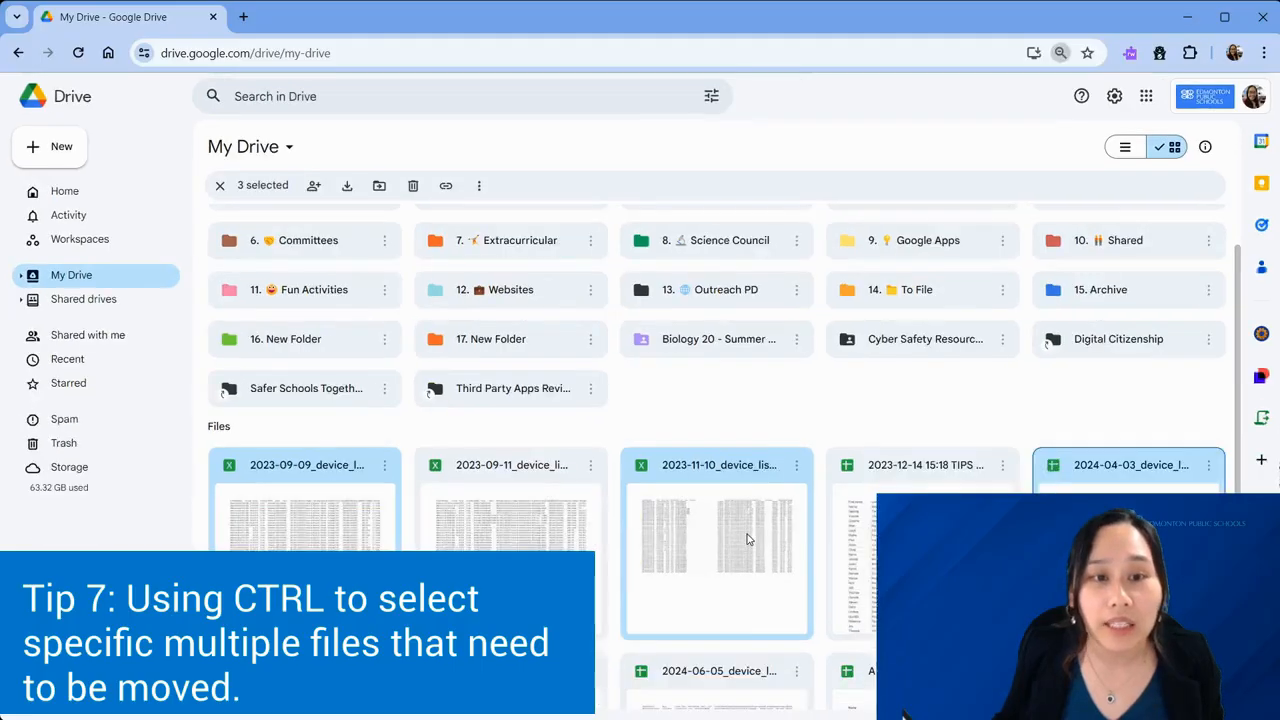
scroll(747, 540, down, 1)
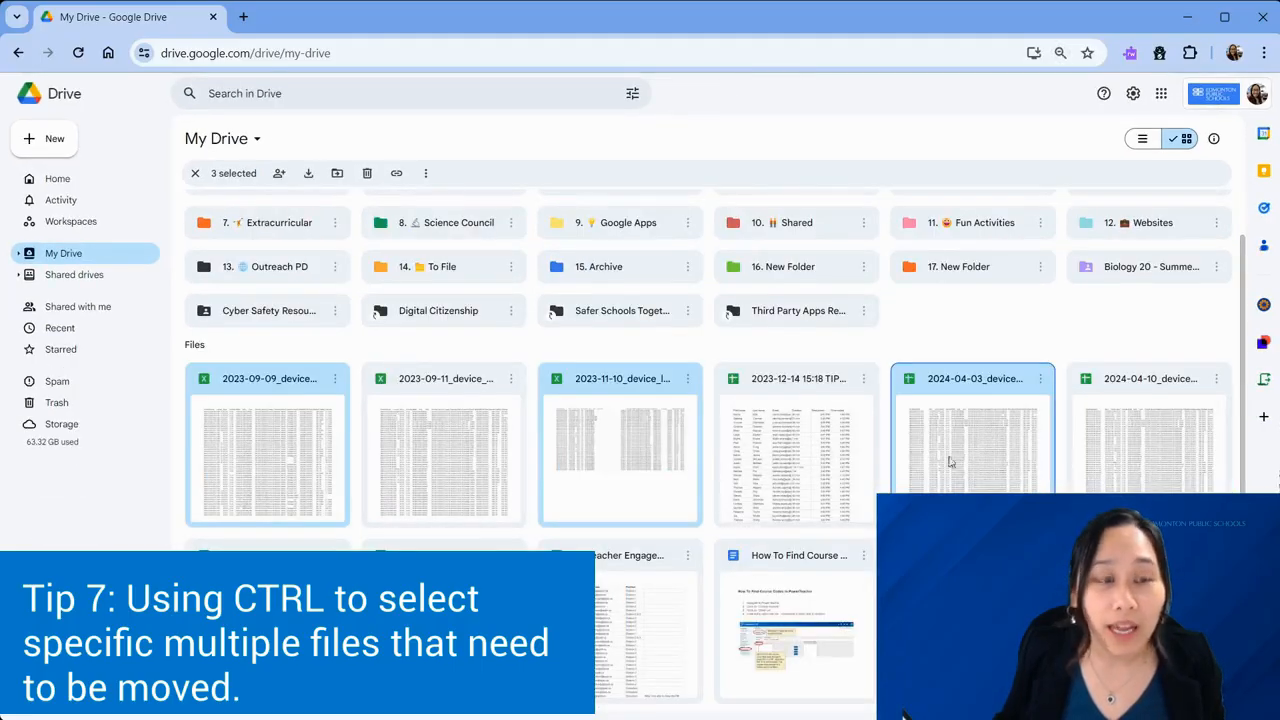
ctrl+click(459, 449)
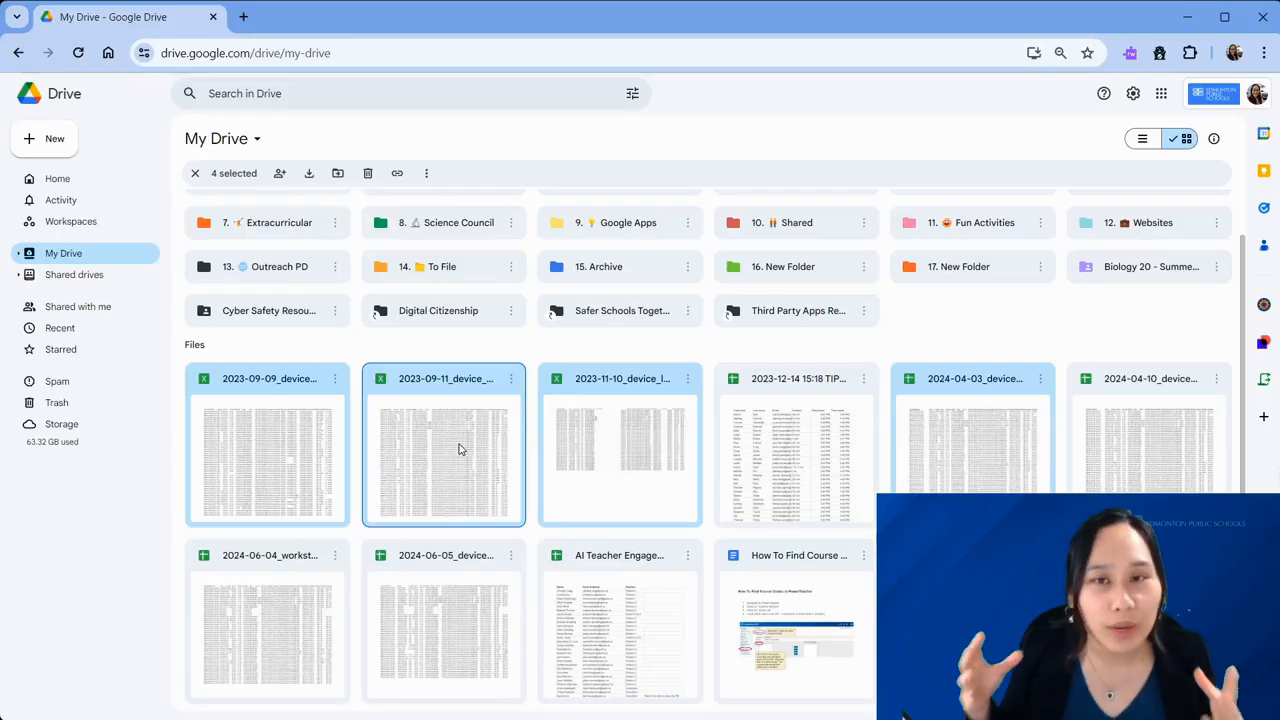
ctrl+click(484, 632)
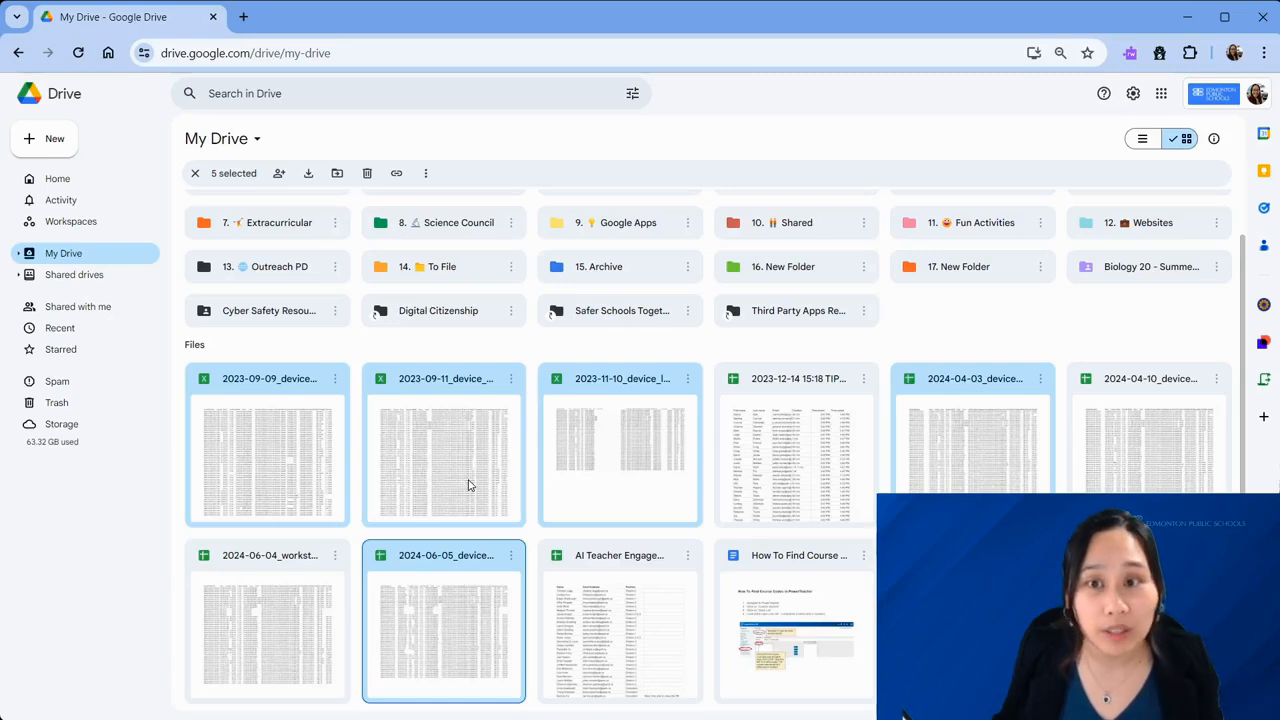
scroll(468, 485, up, 1)
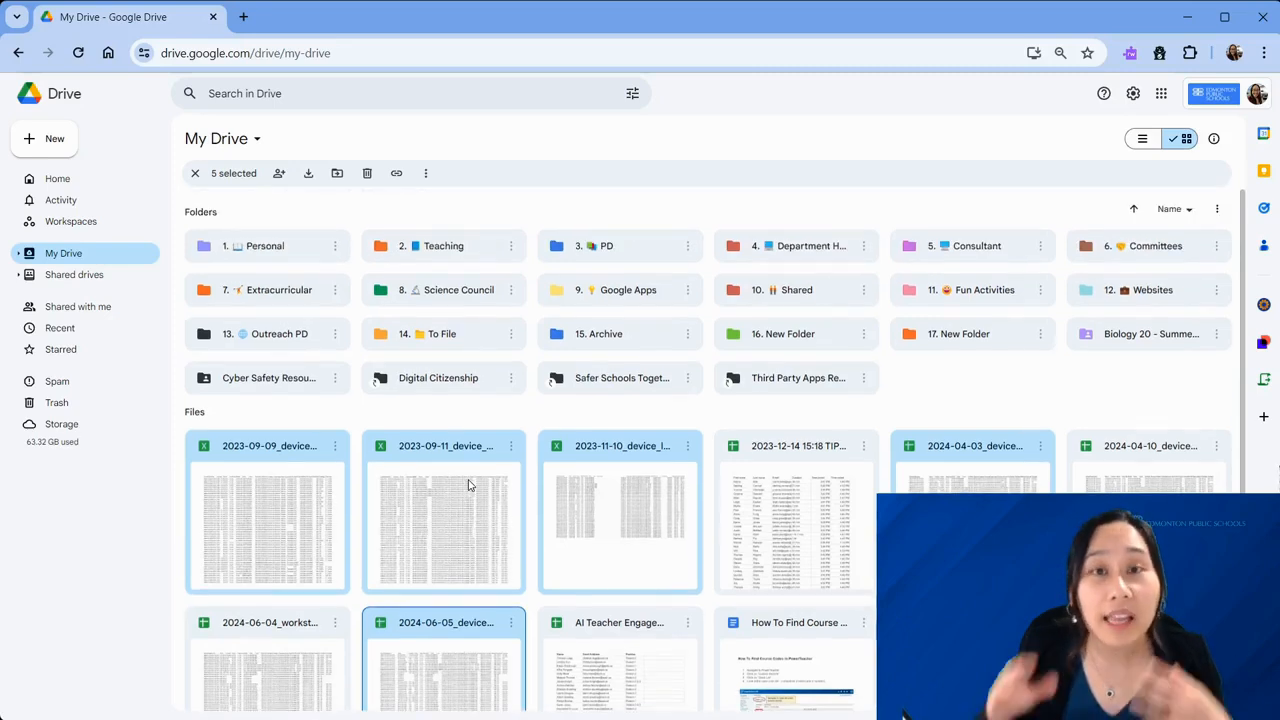